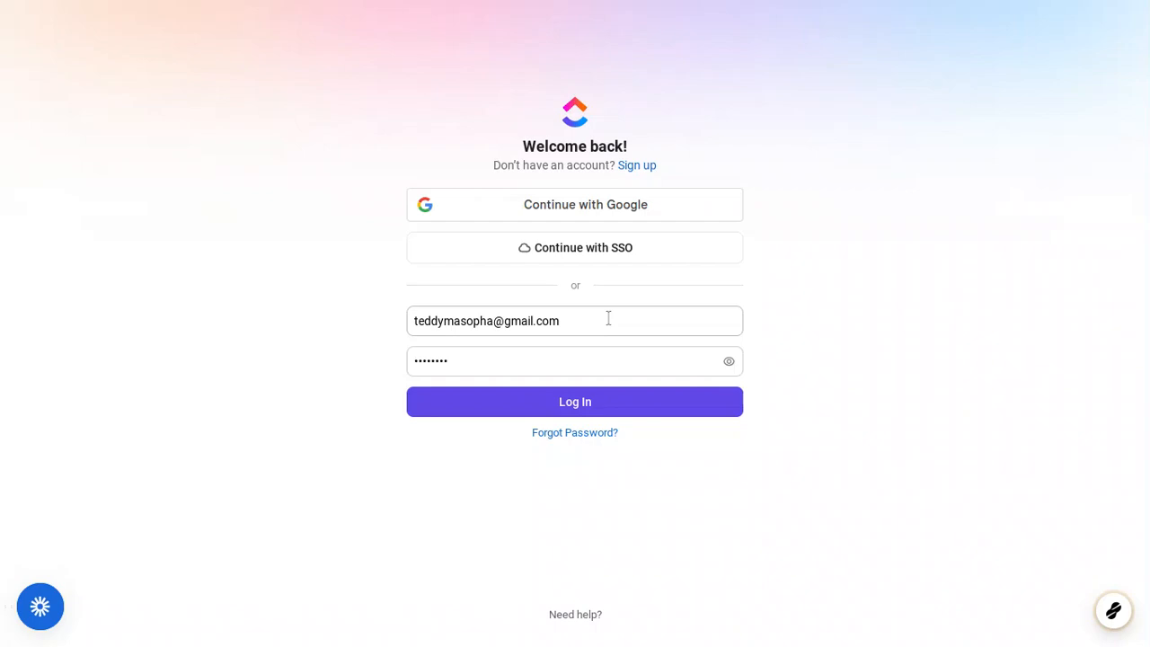
Refill the work email and password from the saved credentials and log in to the workspace
{"action": "left_click", "coordinate": [608, 318]}
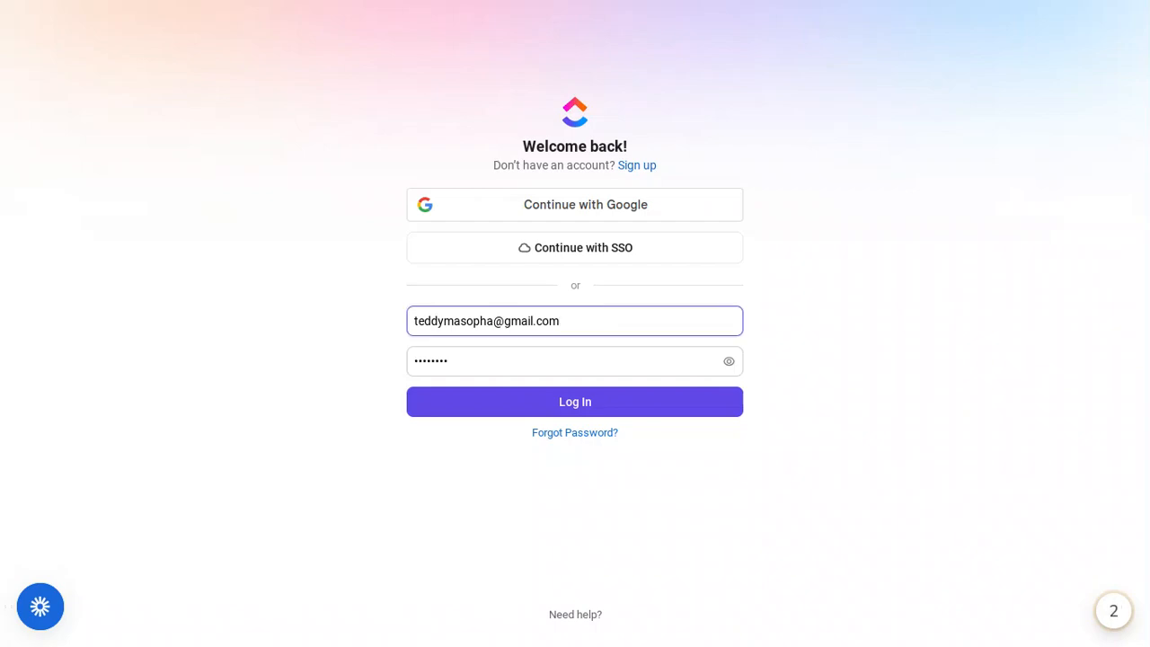
{"action": "key", "text": "BackSpace"}
{"action": "key", "text": "BackSpace"}
{"action": "key", "text": "BackSpace"}
{"action": "key", "text": "BackSpace"}
{"action": "key", "text": "BackSpace"}
{"action": "key", "text": "BackSpace"}
{"action": "key", "text": "BackSpace"}
{"action": "key", "text": "BackSpace"}
{"action": "key", "text": "BackSpace"}
{"action": "key", "text": "BackSpace"}
{"action": "key", "text": "BackSpace"}
{"action": "key", "text": "BackSpace"}
{"action": "key", "text": "BackSpace"}
{"action": "key", "text": "BackSpace"}
{"action": "key", "text": "BackSpace"}
{"action": "key", "text": "BackSpace"}
{"action": "key", "text": "BackSpace"}
{"action": "key", "text": "BackSpace"}
{"action": "key", "text": "BackSpace"}
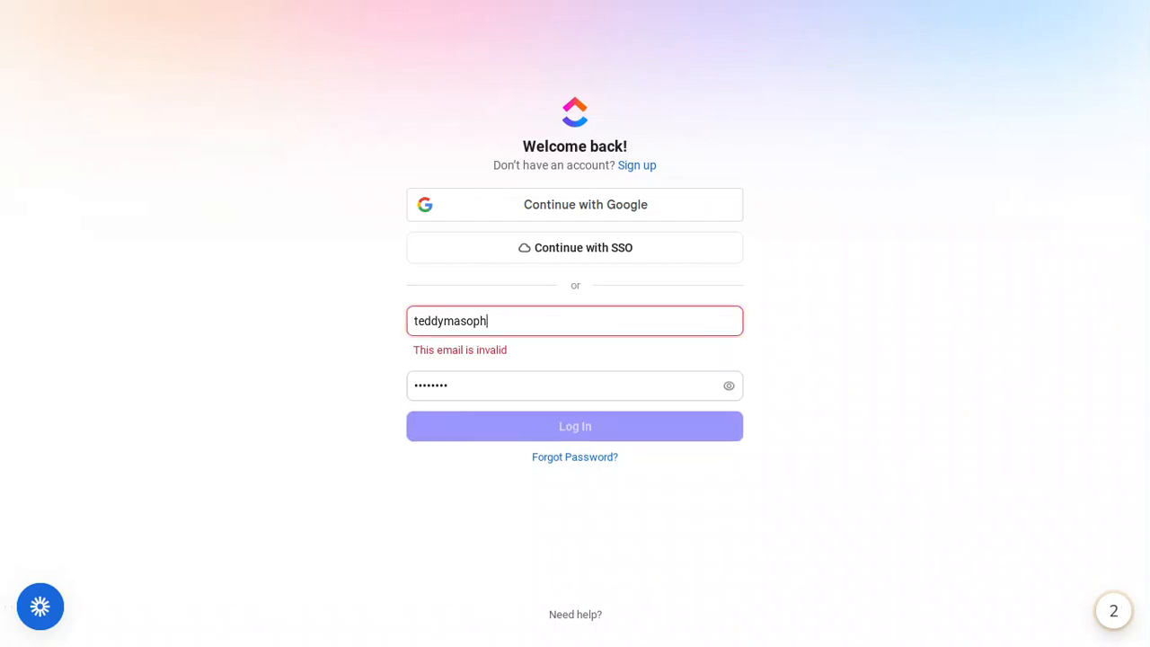
{"action": "key", "text": "BackSpace"}
{"action": "key", "text": "BackSpace"}
{"action": "key", "text": "BackSpace"}
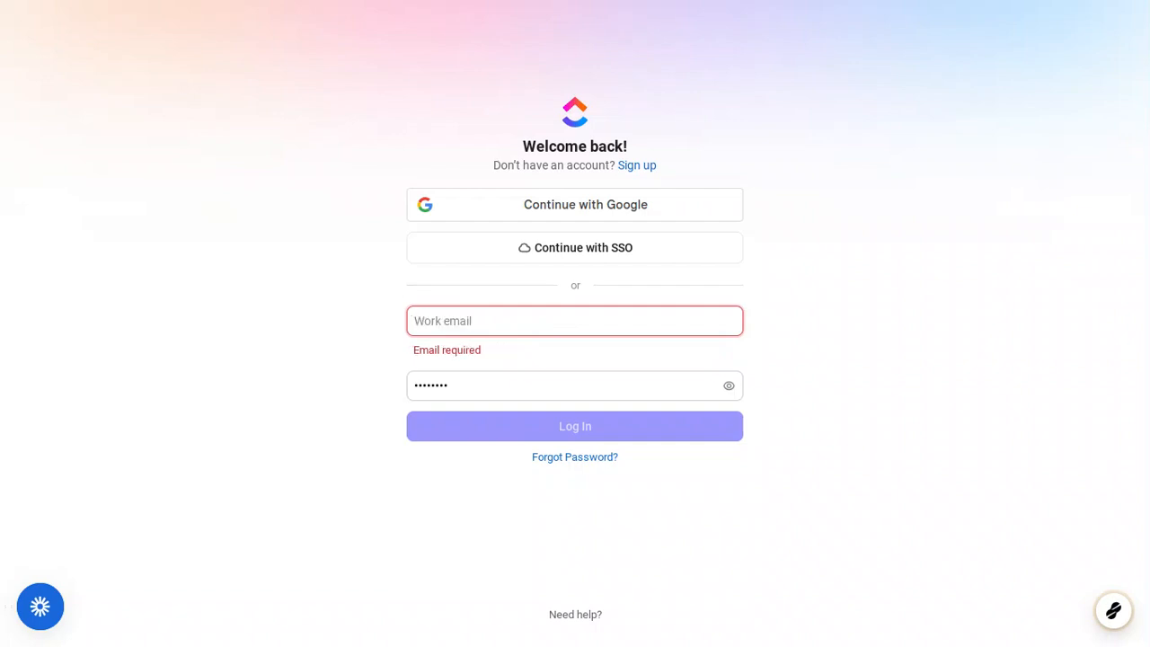
{"action": "key", "text": "Down"}
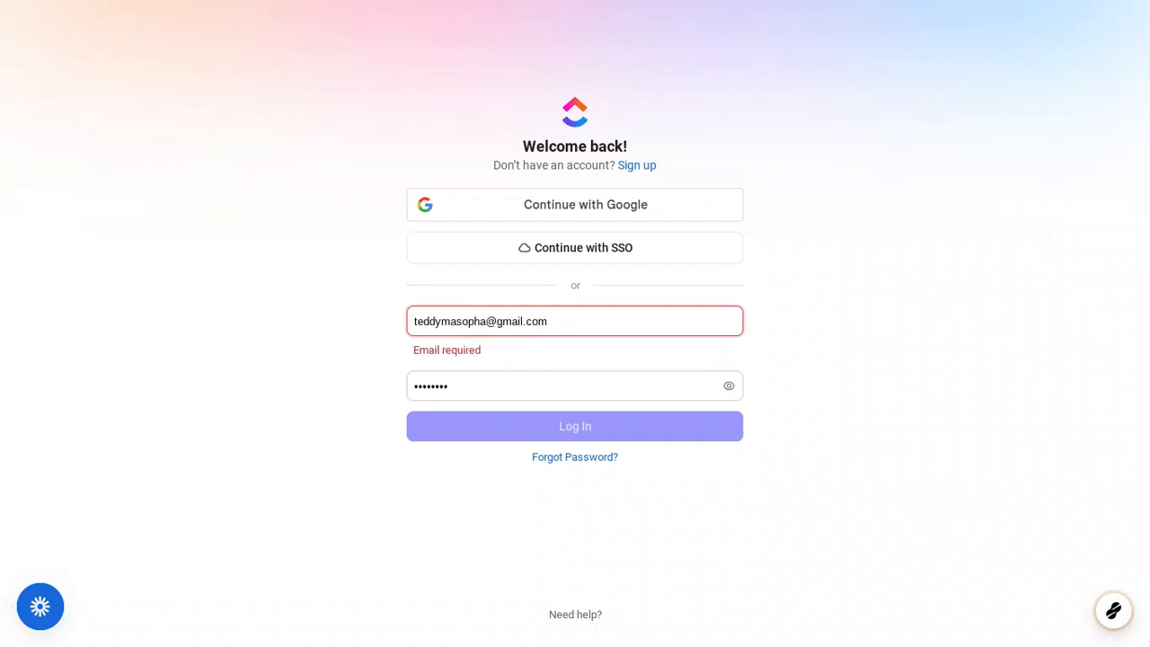
{"action": "key", "text": "Return"}
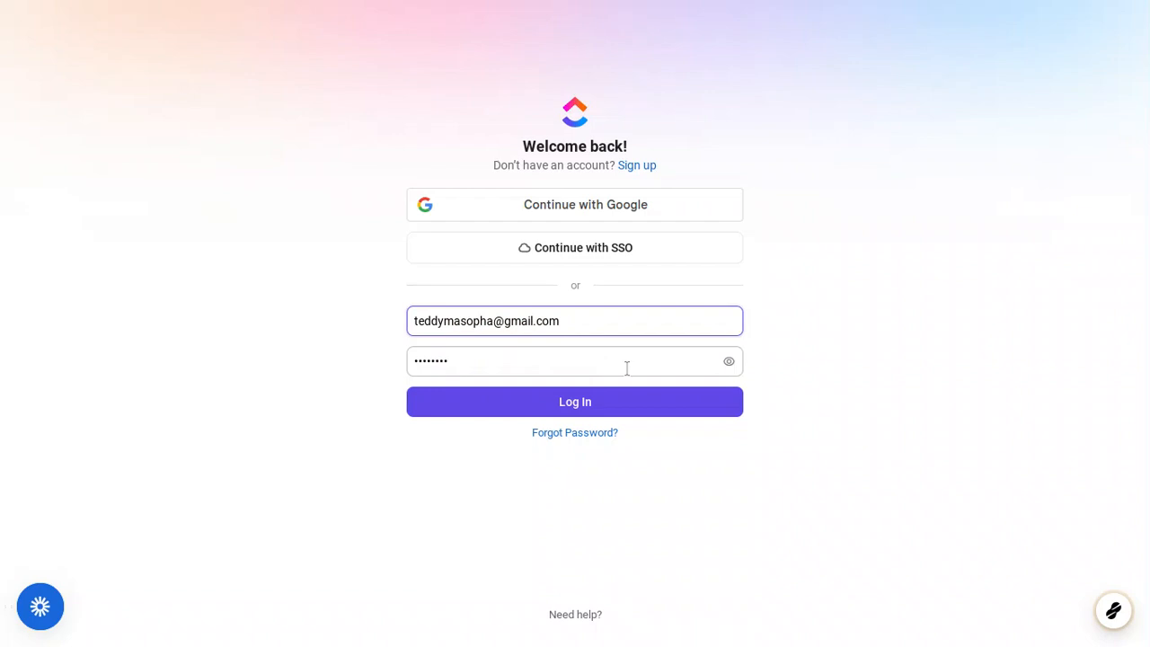
{"action": "left_click", "coordinate": [589, 402]}
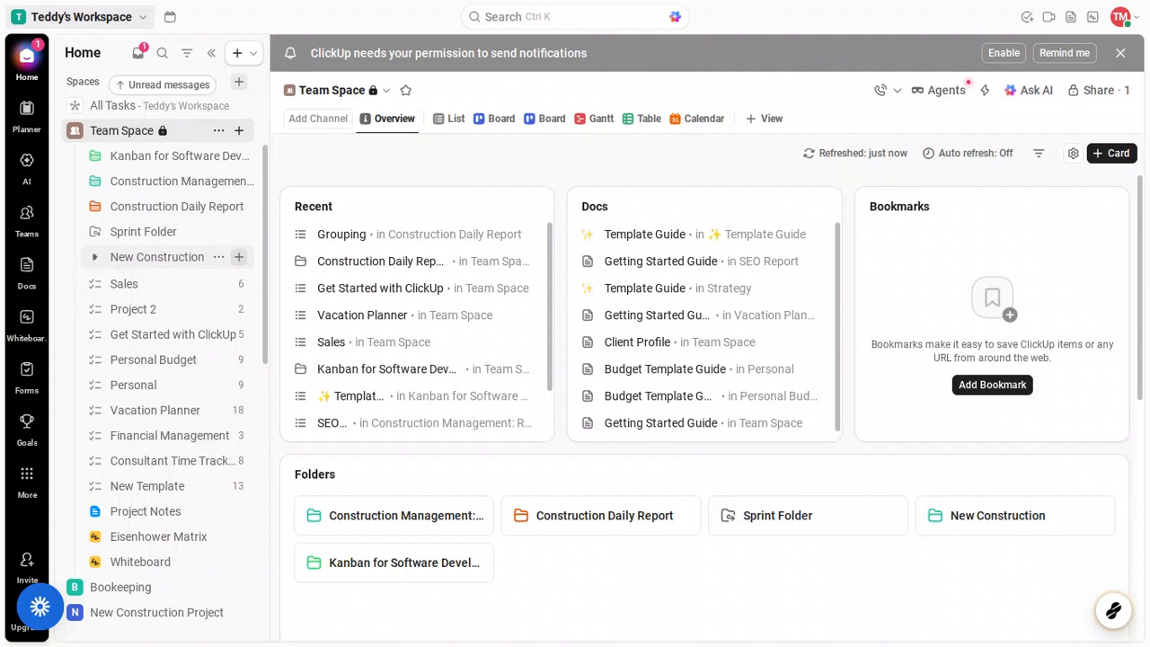
Start a new list in the New Construction folder and name it "New Campaign 2026"
{"action": "left_click", "coordinate": [239, 259]}
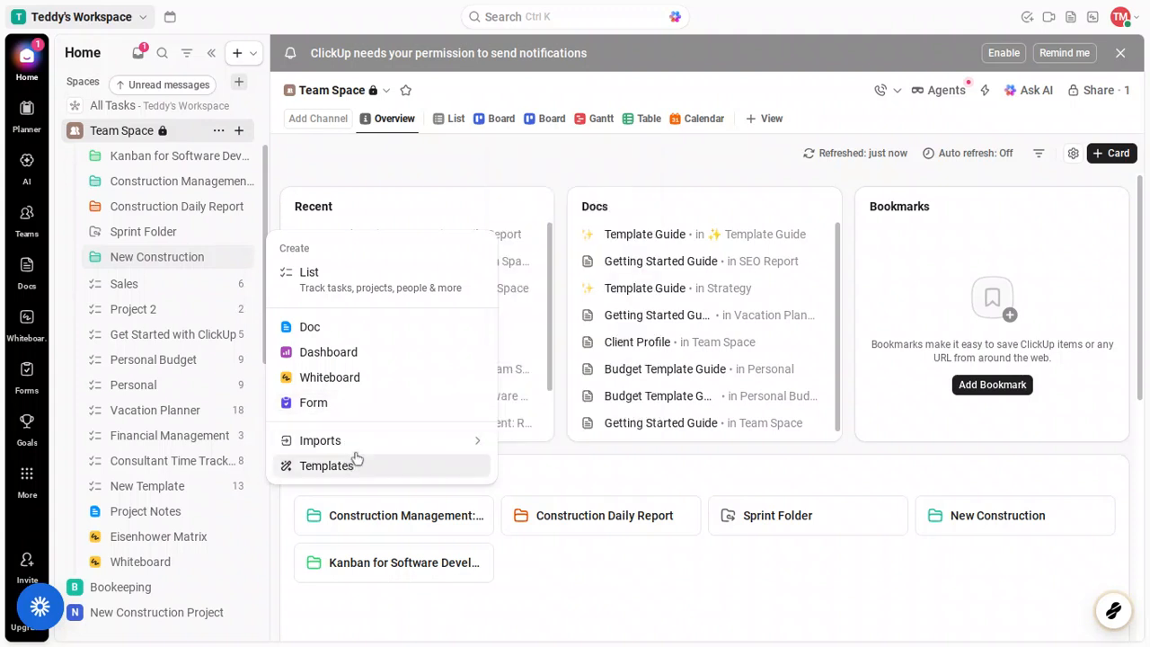
{"action": "mouse_move", "coordinate": [357, 441]}
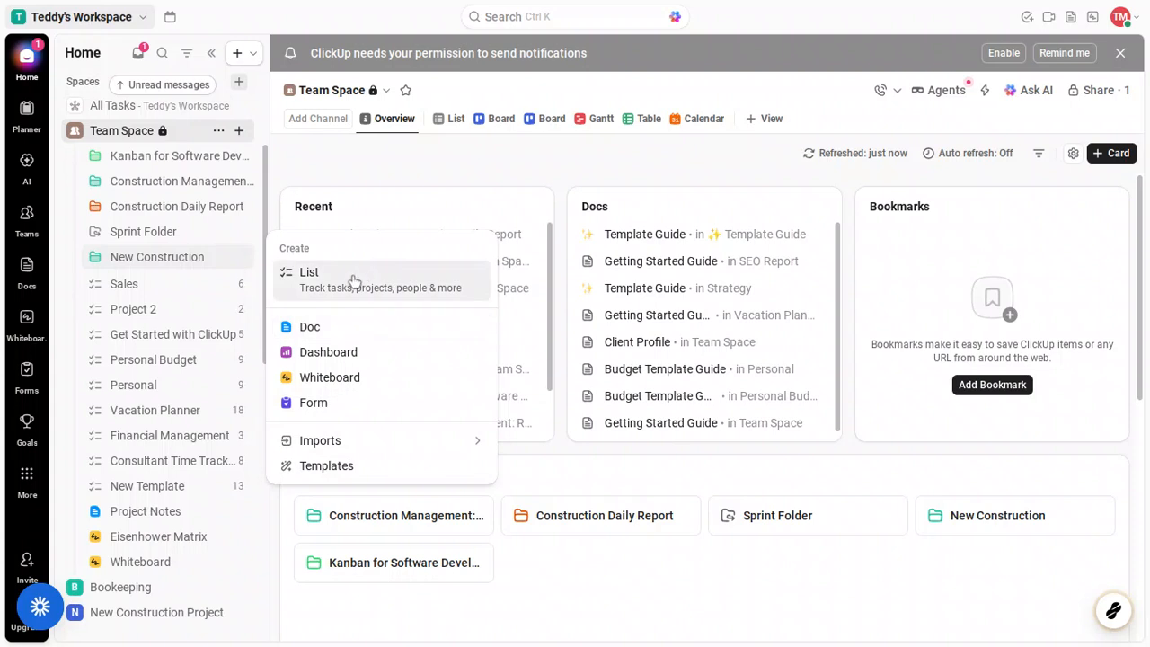
{"action": "key", "text": "Escape"}
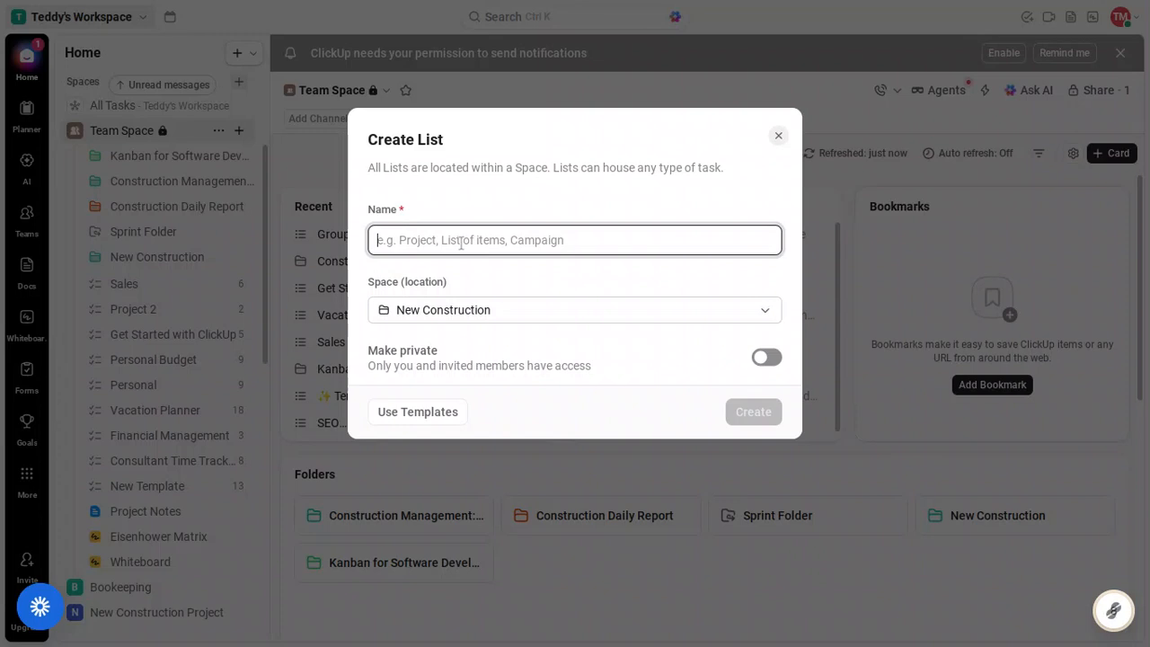
{"action": "type", "text": "N"}
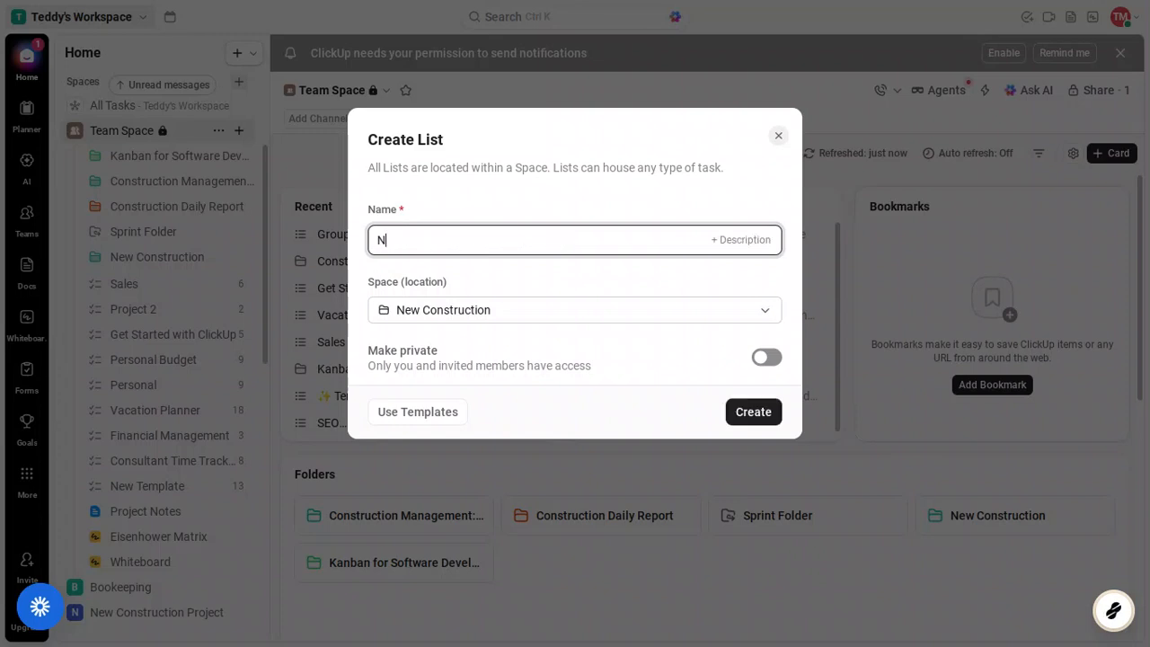
{"action": "type", "text": "ew Campaign 2026"}
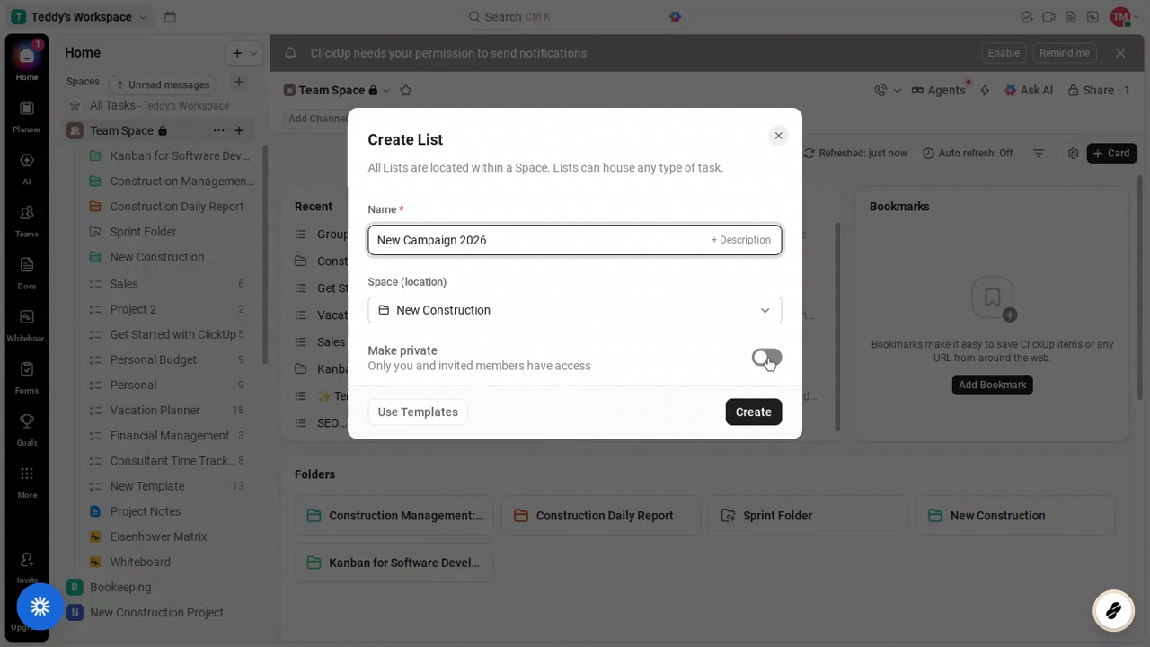
Switch the new list's private setting on and back off
{"action": "left_click", "coordinate": [767, 359]}
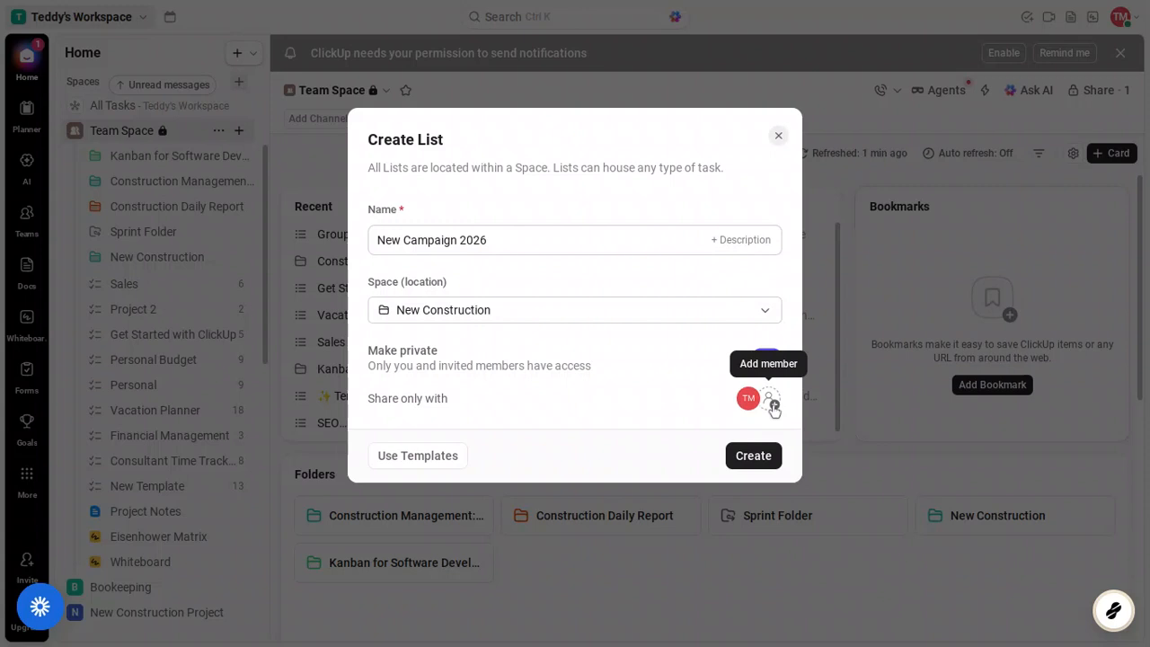
{"action": "left_click", "coordinate": [771, 363]}
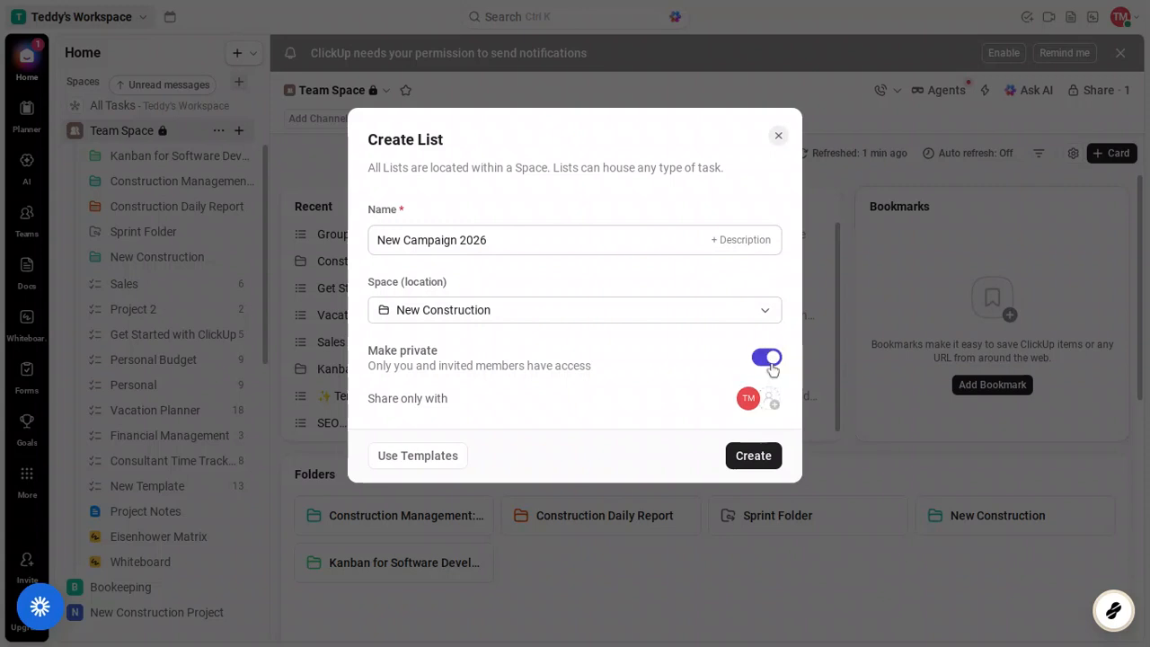
{"action": "left_click", "coordinate": [769, 360]}
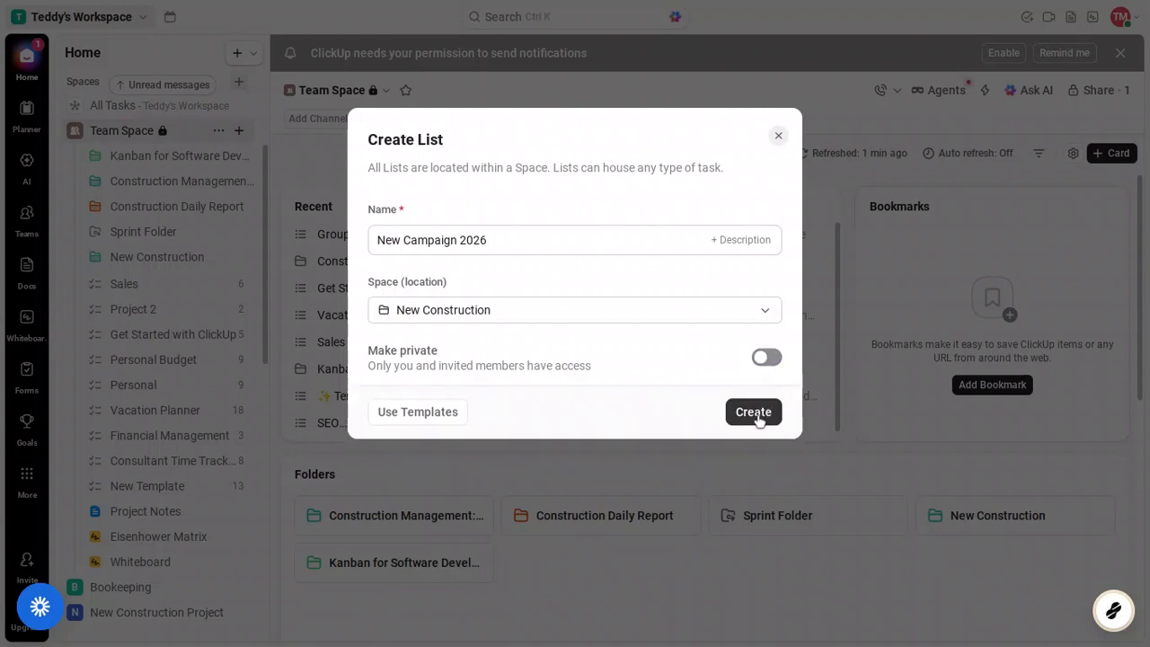
Create the list and apply all the suggested task type, views, custom fields and statuses
{"action": "left_click", "coordinate": [755, 414]}
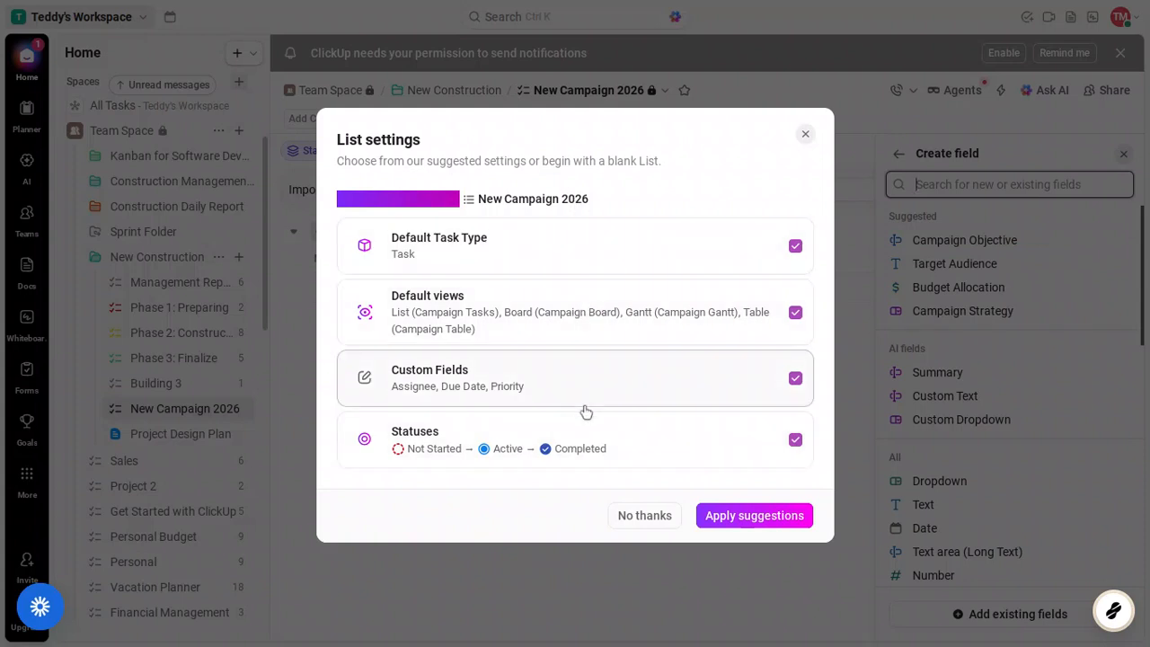
{"action": "left_click", "coordinate": [739, 517]}
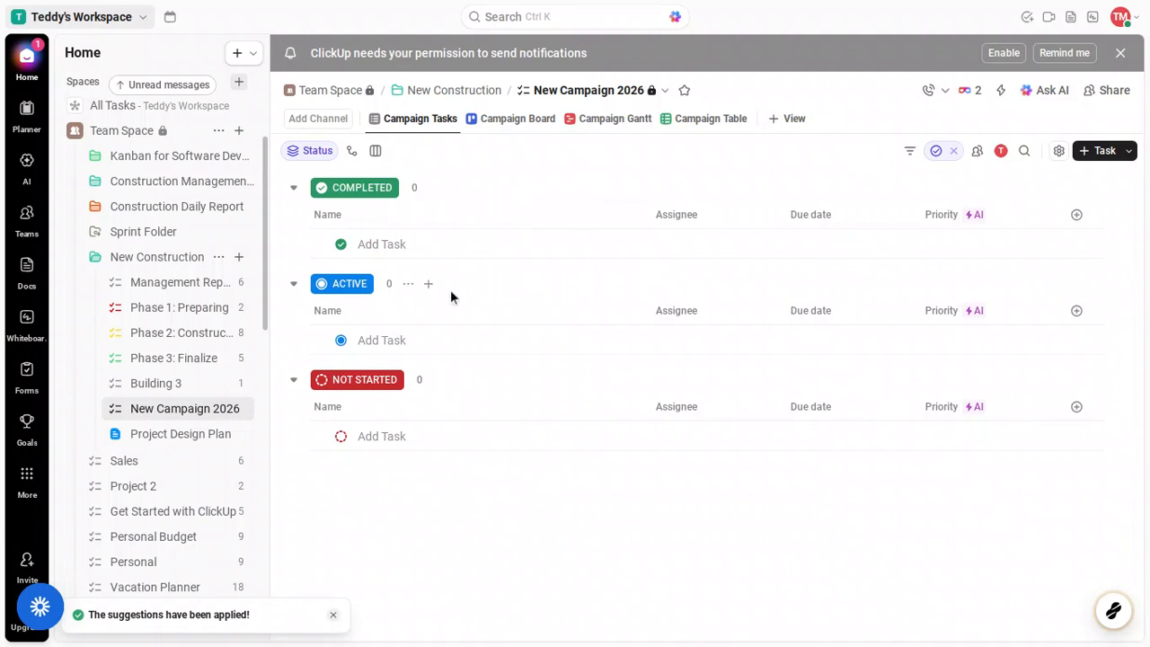
Add a task named "Social Media Posts (x4)" under the Completed status and save it
{"action": "left_click", "coordinate": [432, 247]}
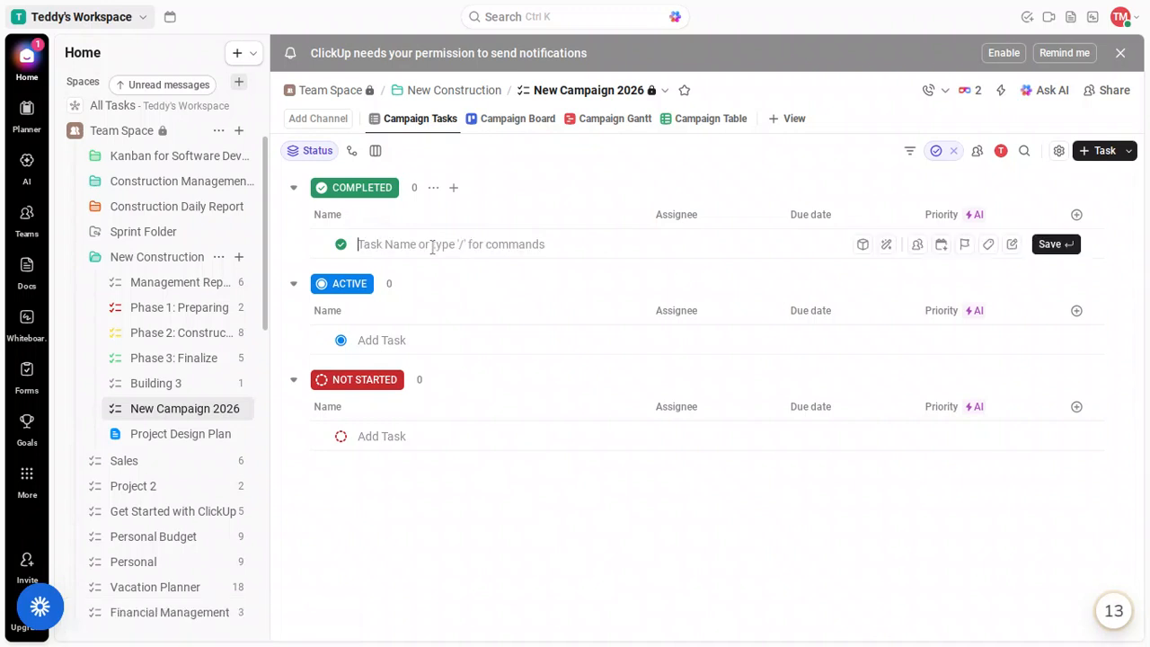
{"action": "type", "text": "S"}
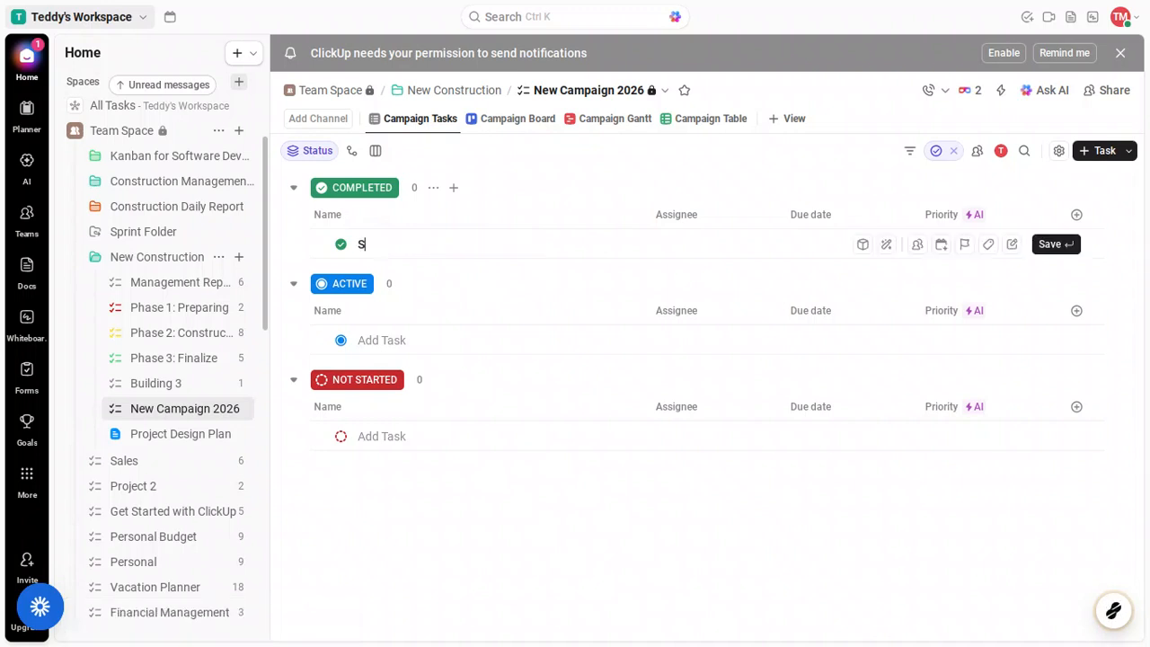
{"action": "type", "text": "ocial Media Pos"}
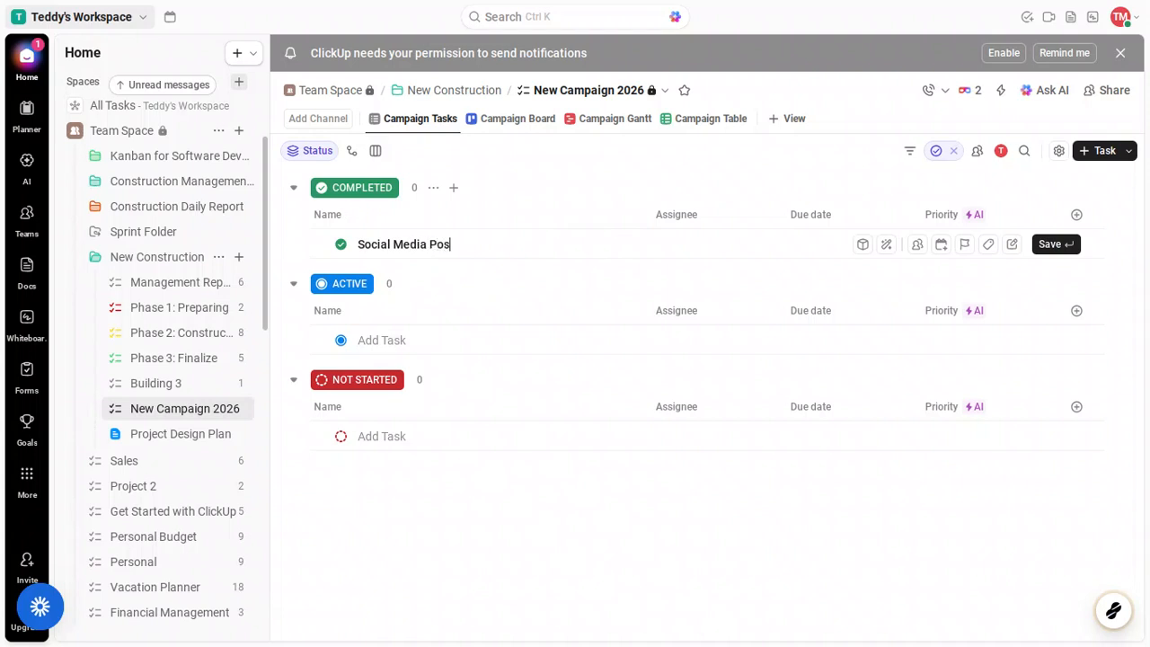
{"action": "type", "text": "ts (x$"}
{"action": "key", "text": "BackSpace"}
{"action": "type", "text": "4)"}
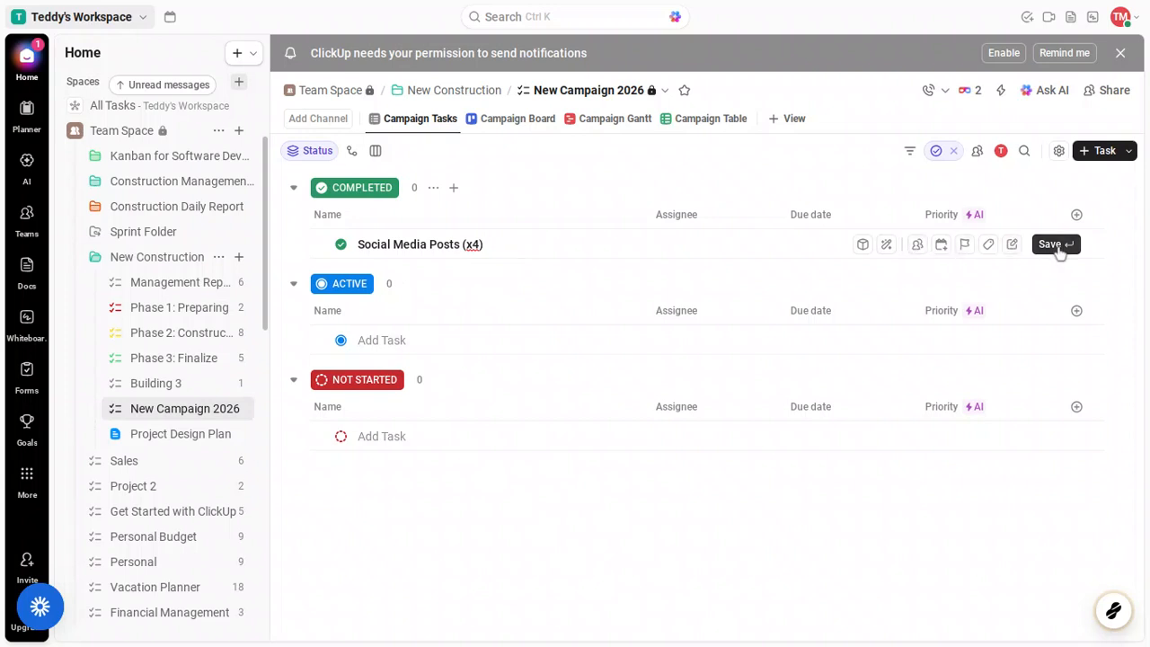
{"action": "key", "text": "Return"}
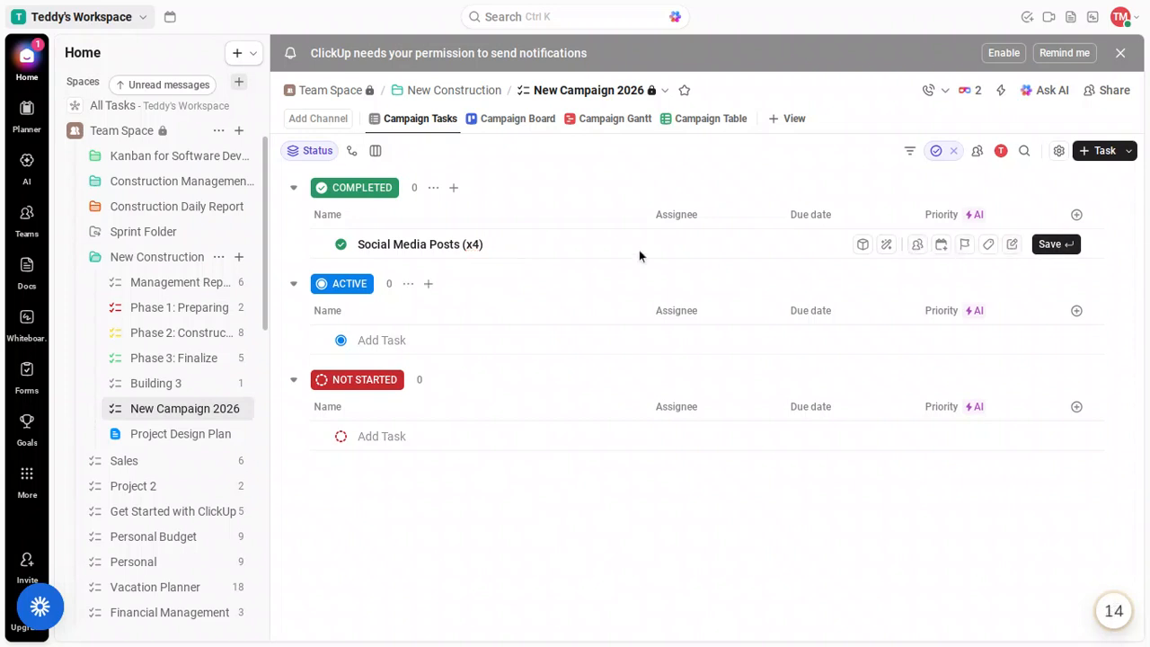